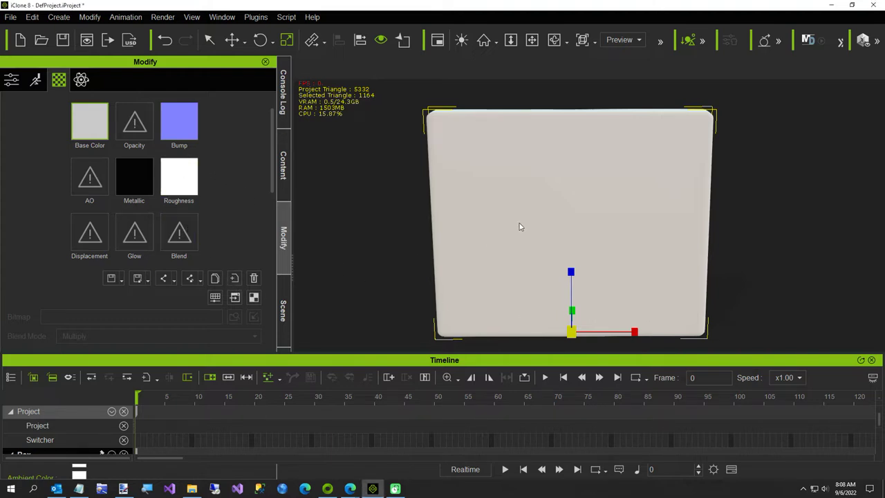
Select the Box and send its UV reference image from Texture Settings to paint.net
click(285, 304)
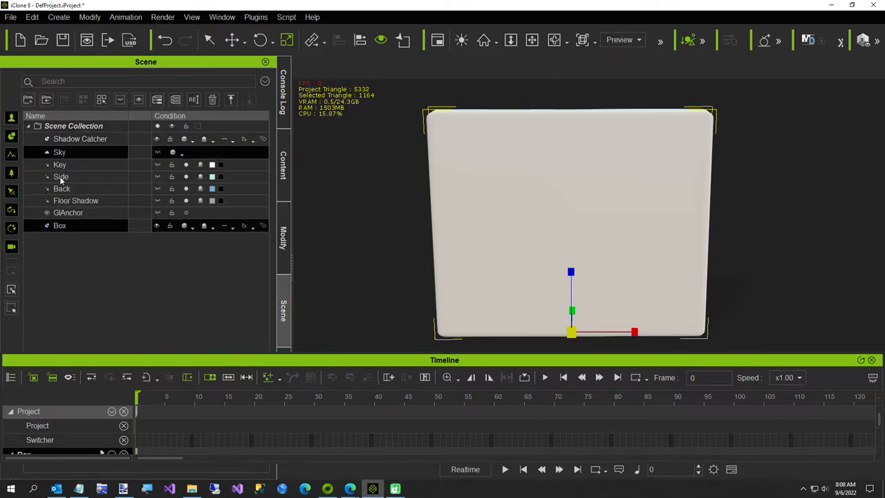
click(284, 237)
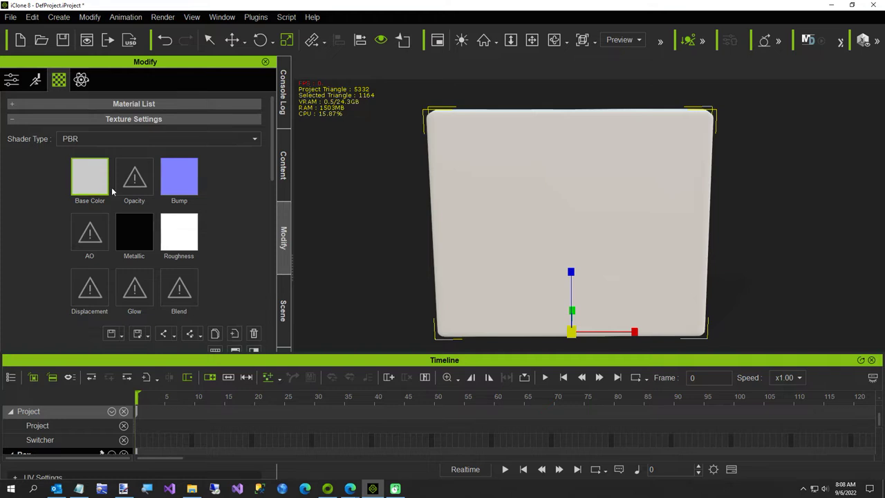
scroll(129, 185, down, 1)
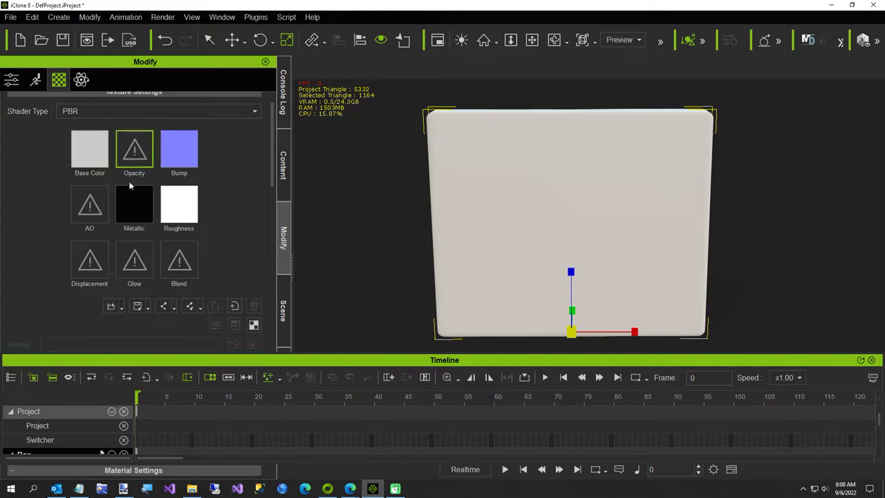
click(254, 326)
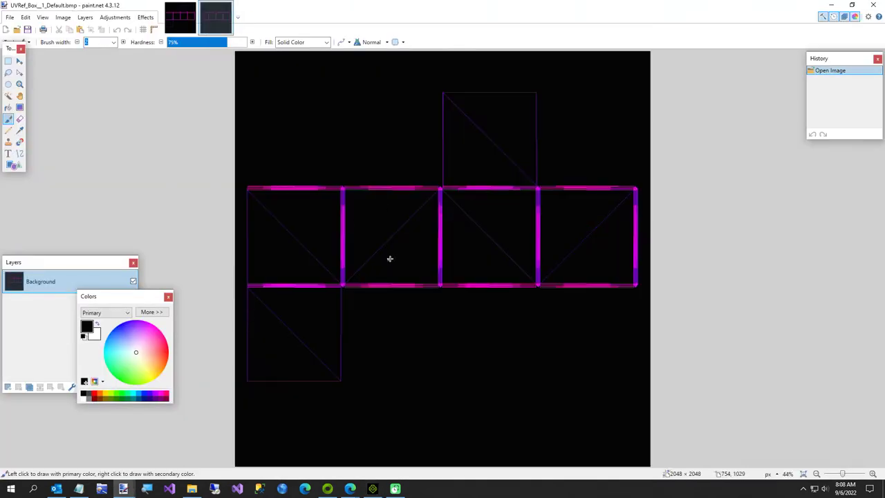
Close the duplicate image and save the UV layout as BoxUV.png in C:\Temp
click(228, 6)
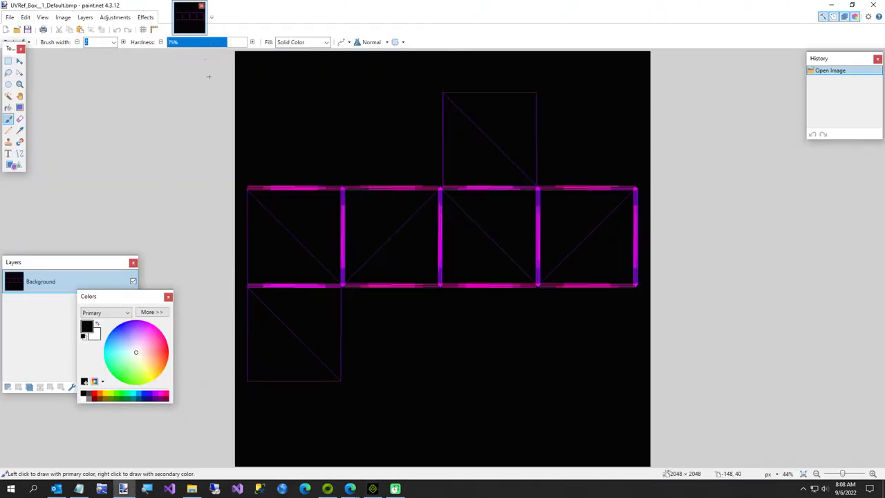
click(10, 17)
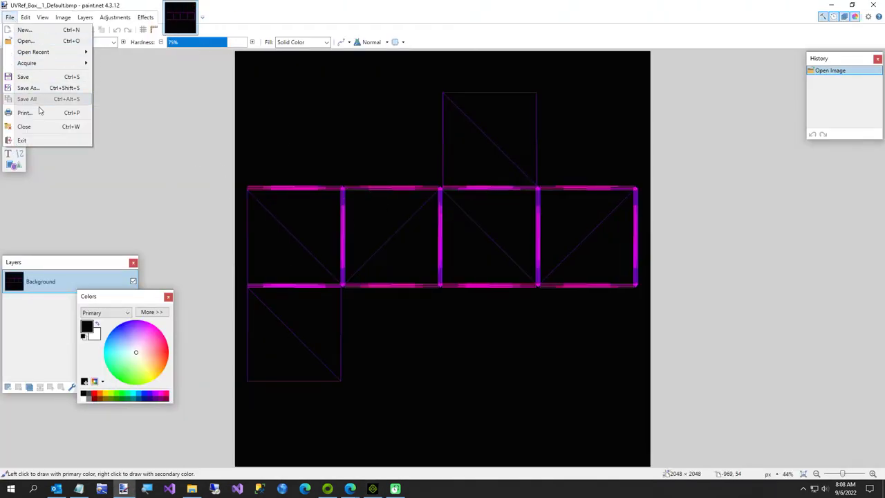
click(28, 88)
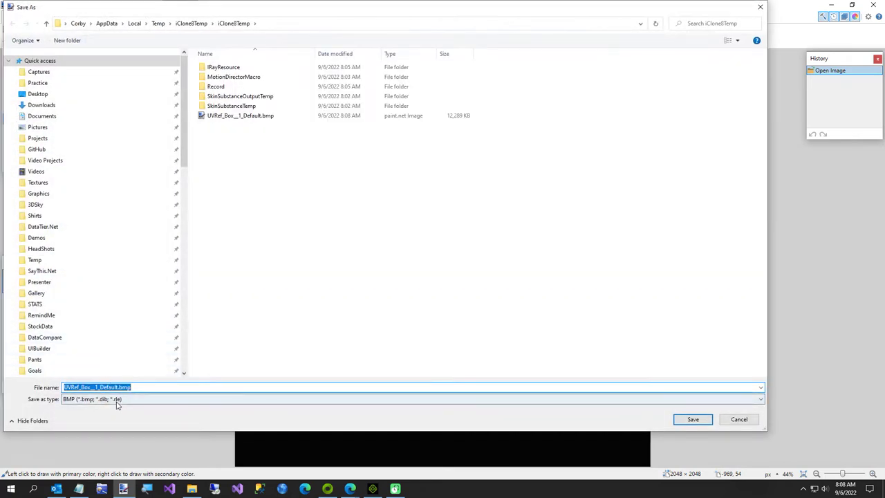
click(115, 400)
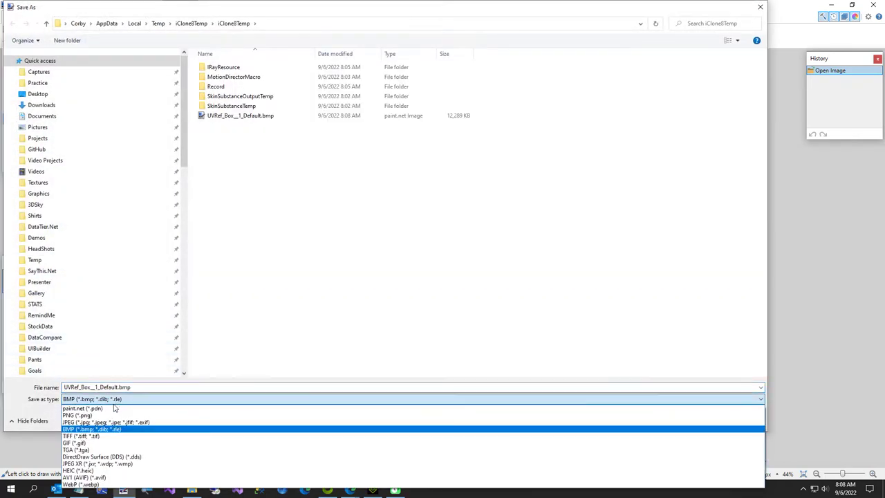
click(77, 414)
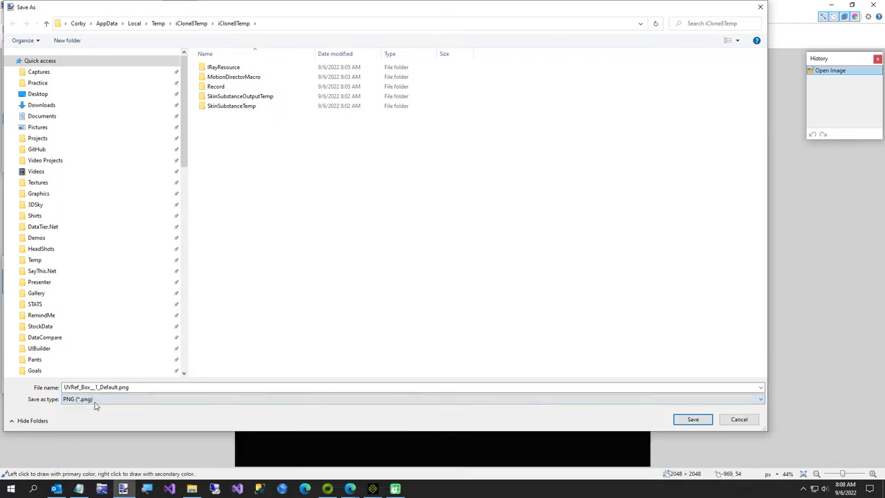
click(108, 387)
text(BoxUV)
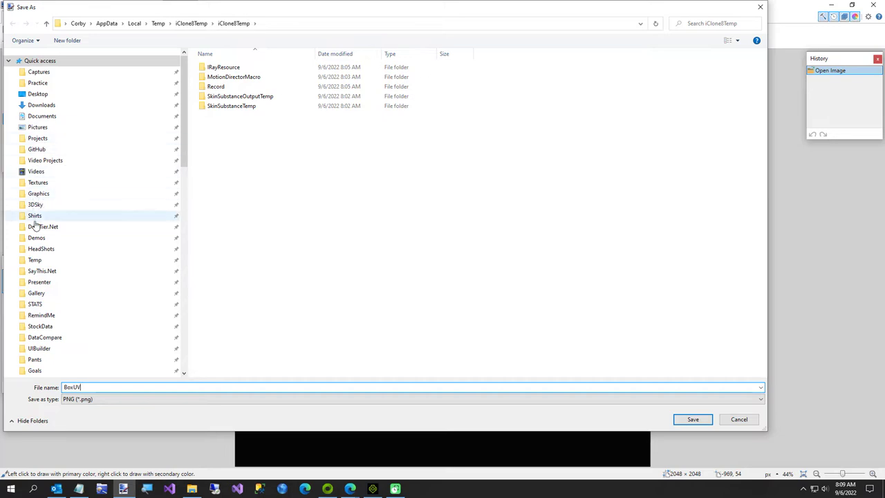
click(33, 259)
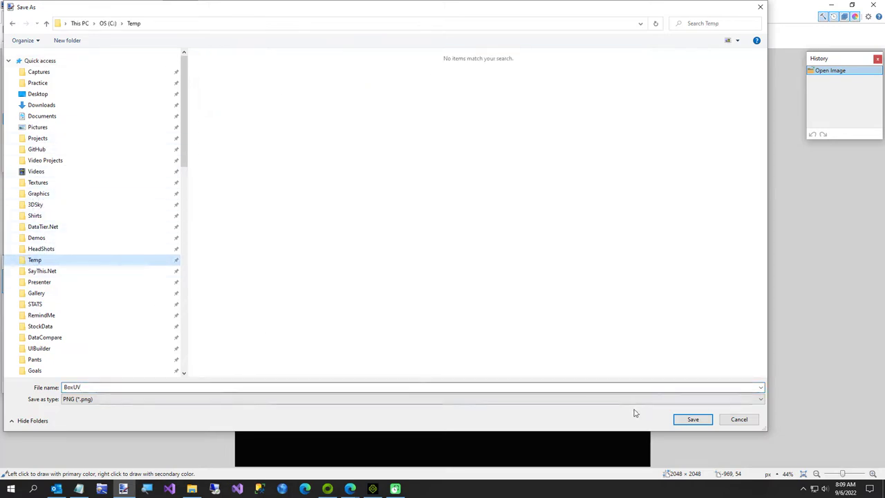
click(692, 419)
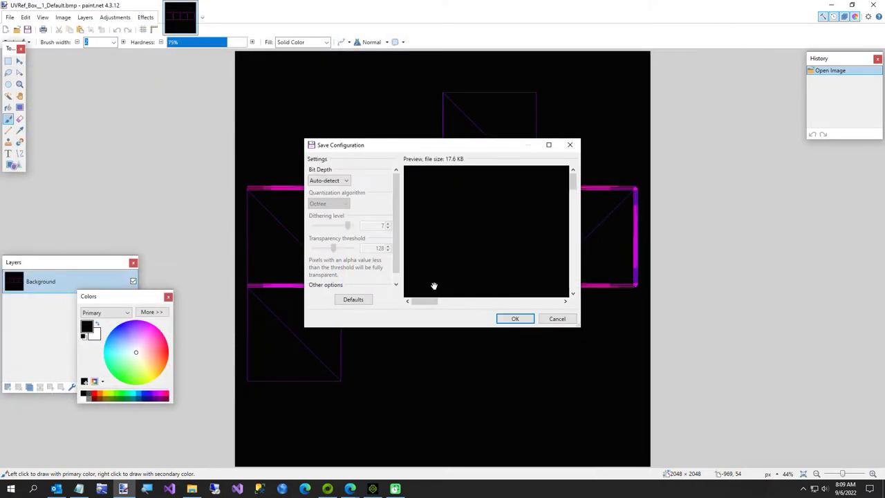
click(515, 319)
Load BoxUV.png into PixelDatabase.Net in the web browser
click(305, 488)
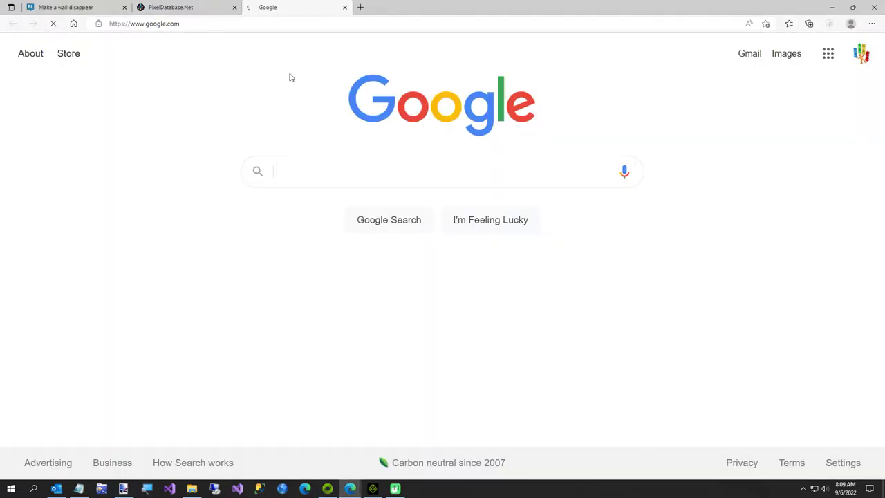
click(344, 7)
click(399, 226)
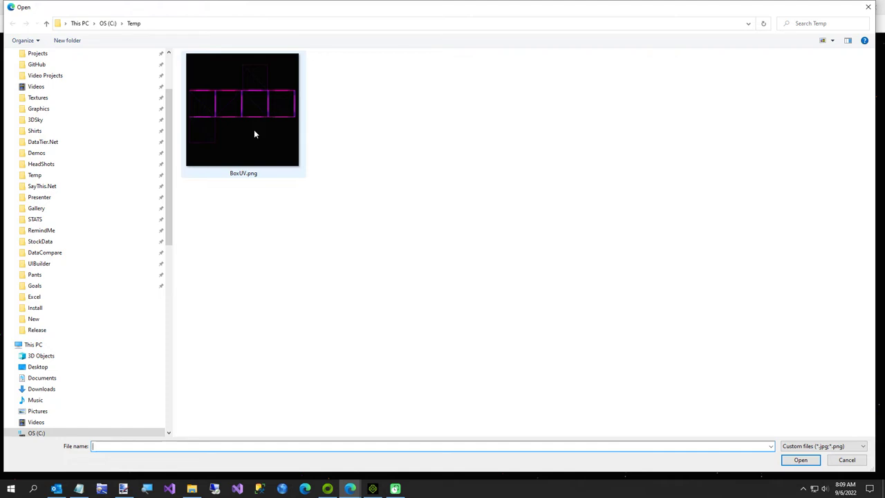
double_click(253, 133)
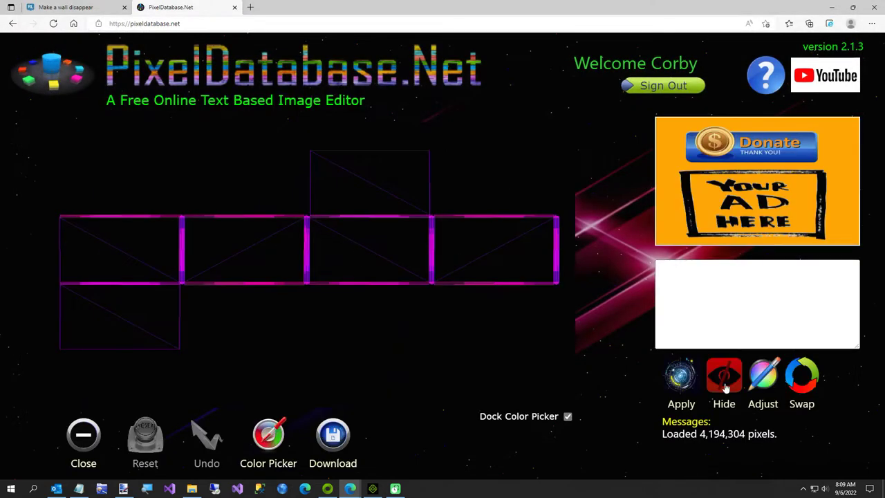
Apply a Hide command with condition 'Total < 20' to make near-black pixels transparent
click(724, 387)
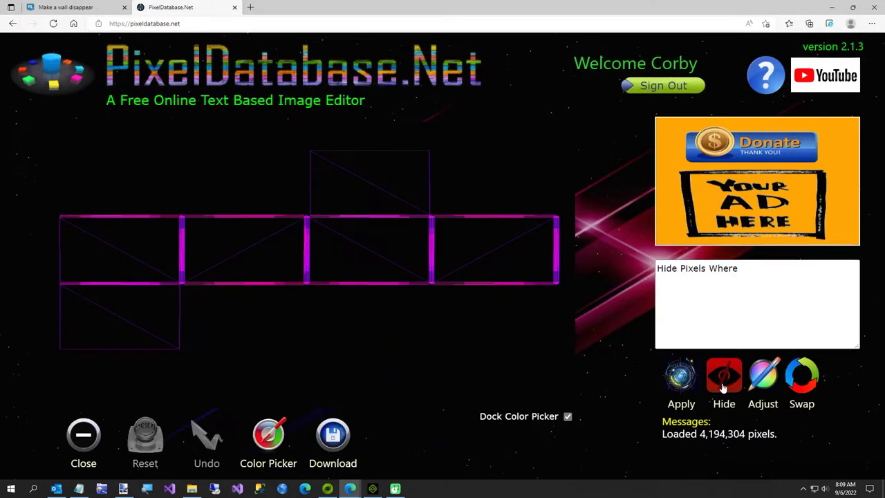
click(750, 269)
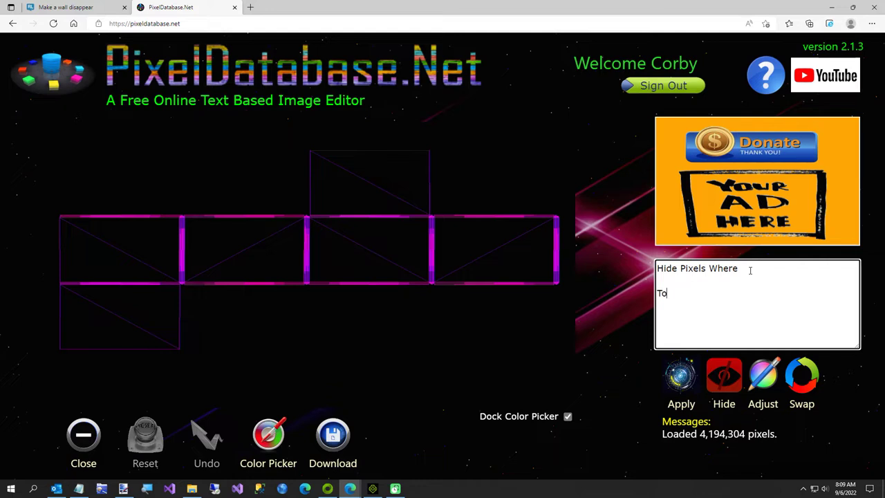
key(Return)
text(Total < 20)
key(shift+End)
key(Delete)
click(680, 378)
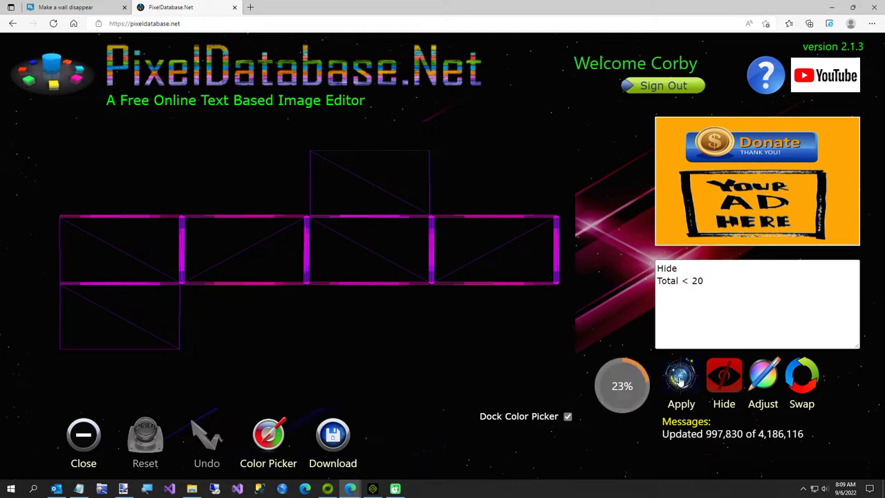
Download the edited image over BoxUV.png and open it
click(337, 440)
click(398, 432)
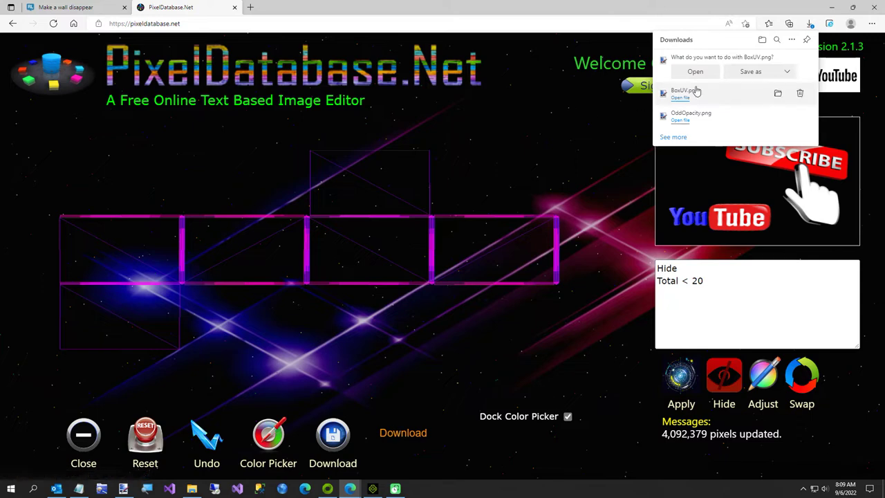
click(735, 72)
click(272, 159)
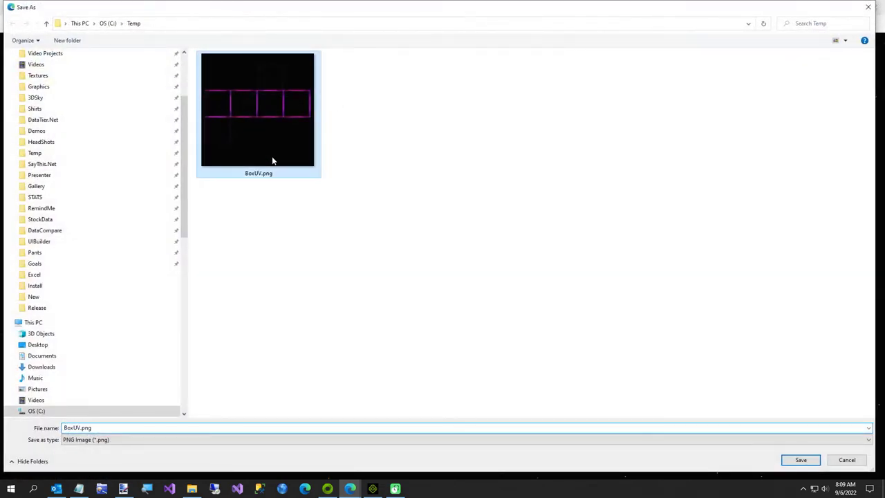
click(799, 461)
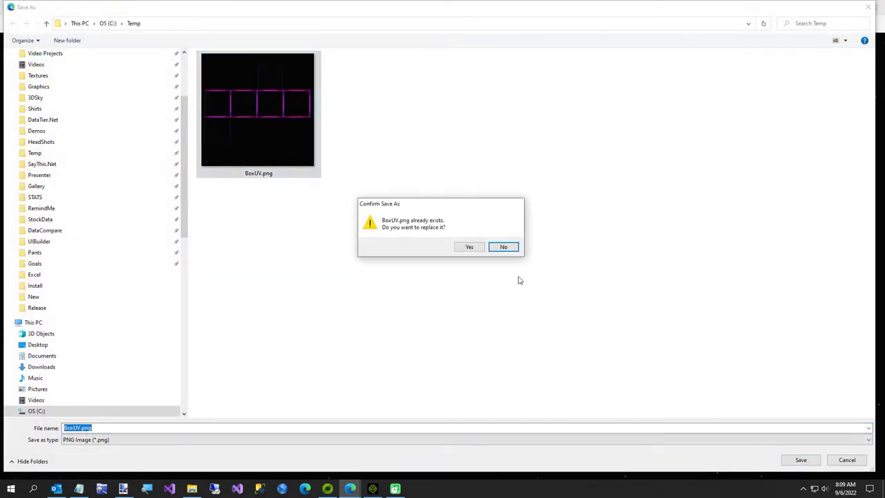
click(470, 248)
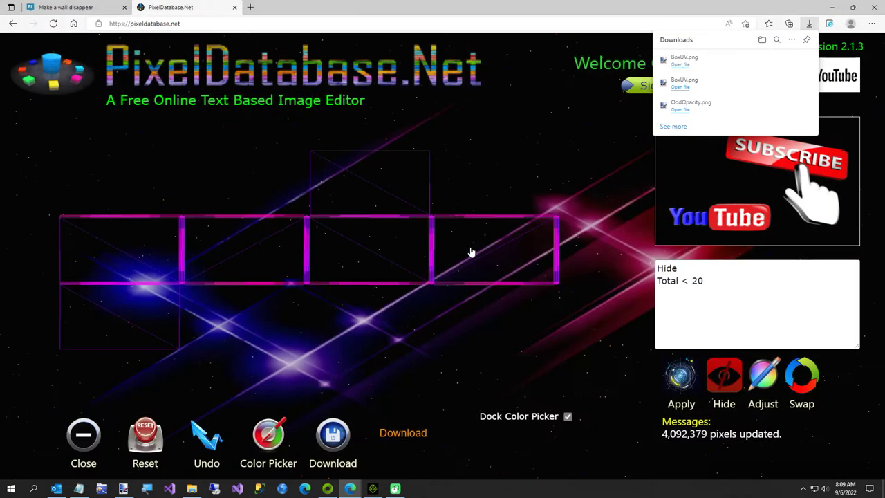
click(681, 64)
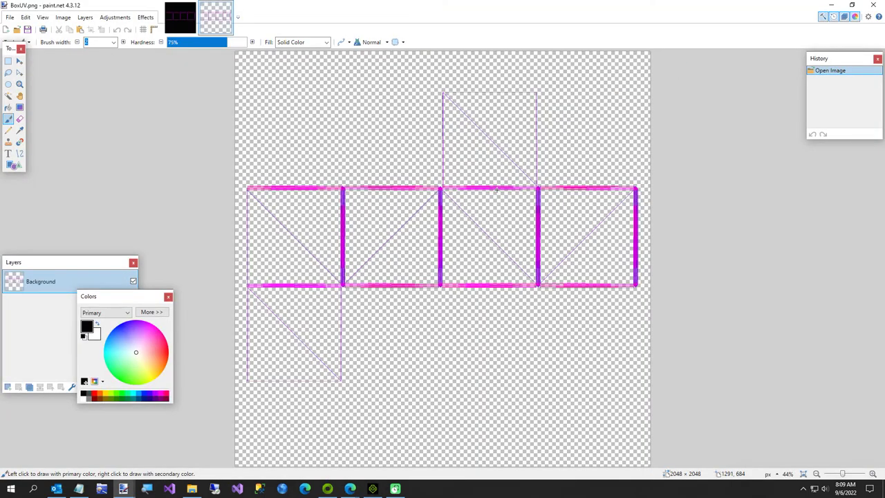
Add a new layer, fill it with solid black, and move it beneath the UV layout
click(65, 284)
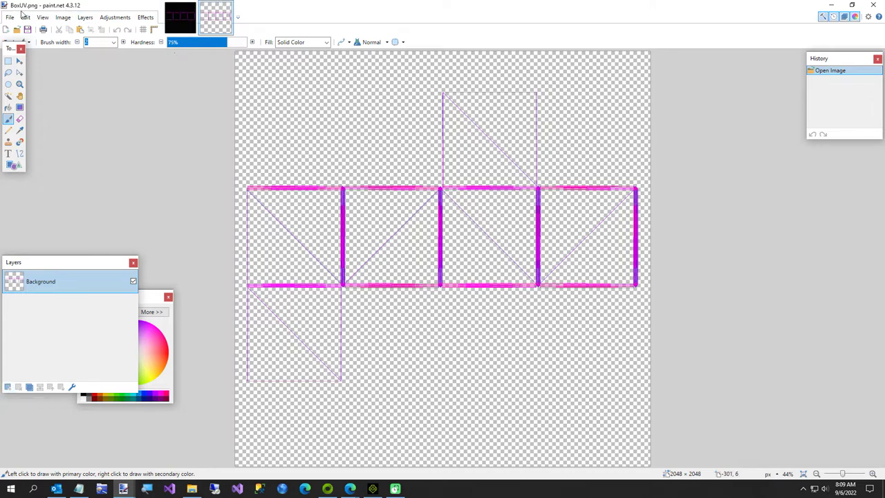
click(7, 387)
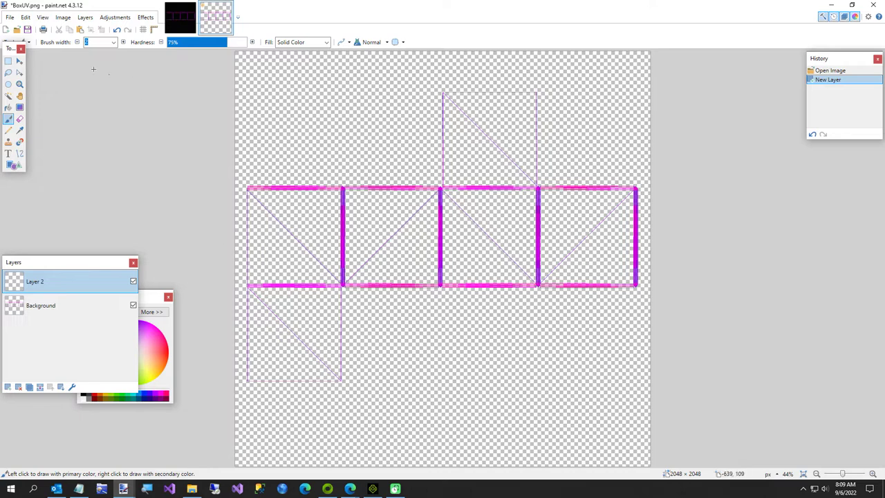
click(8, 107)
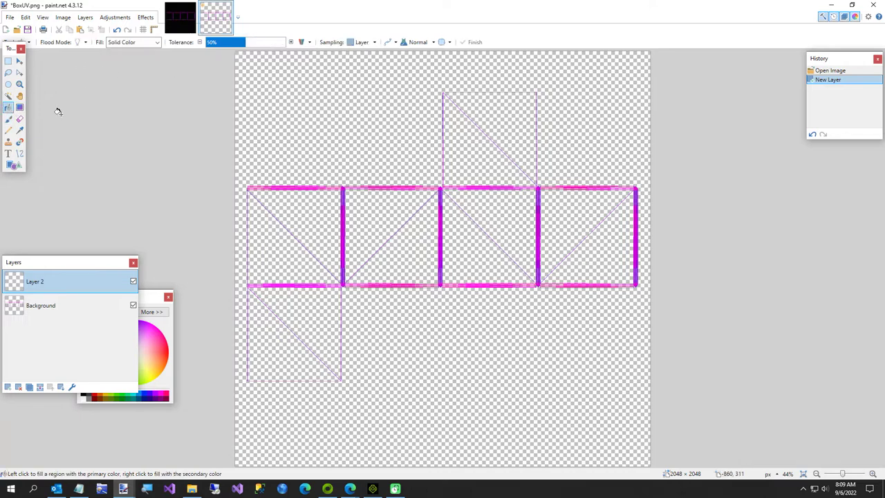
click(253, 139)
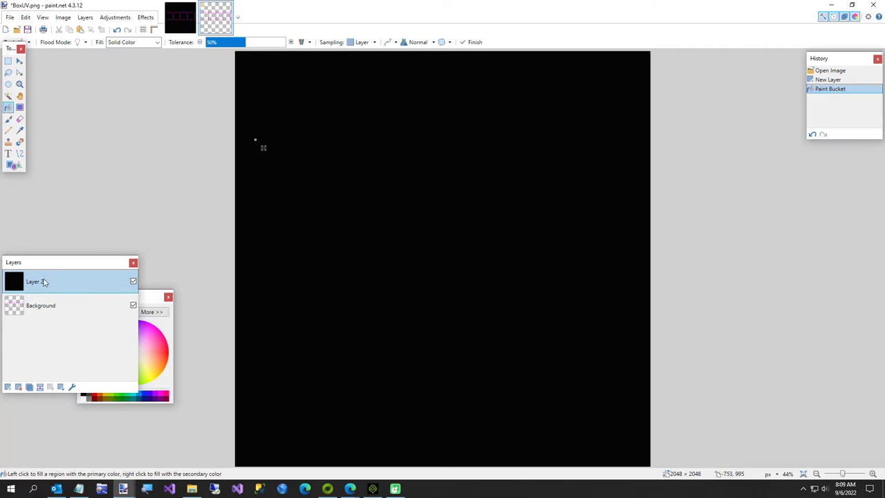
click(61, 389)
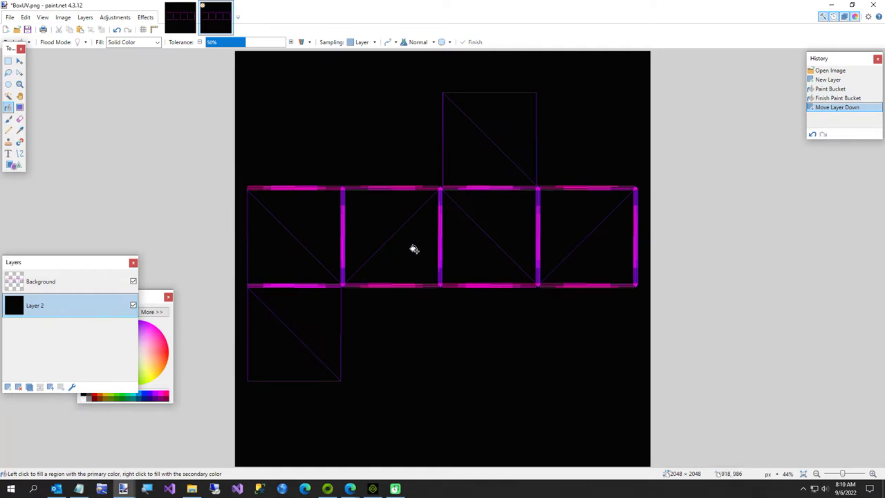
Switch to the Text tool with white as the primary colour
click(9, 154)
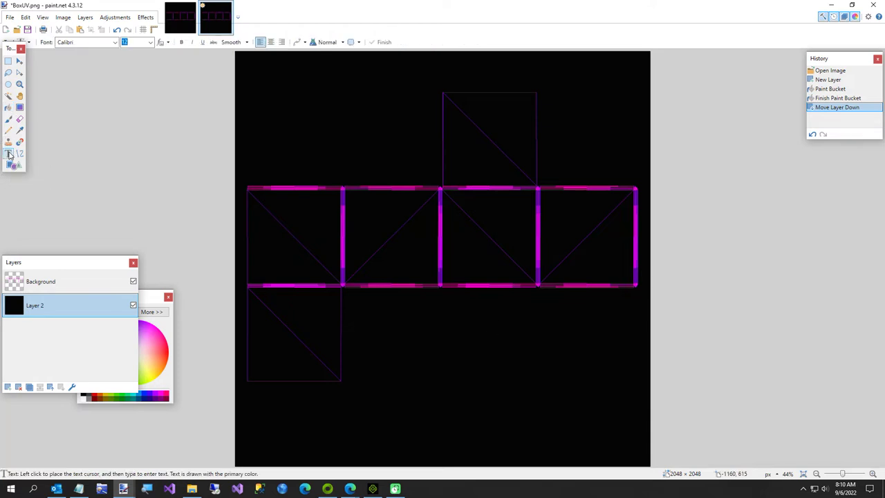
click(855, 17)
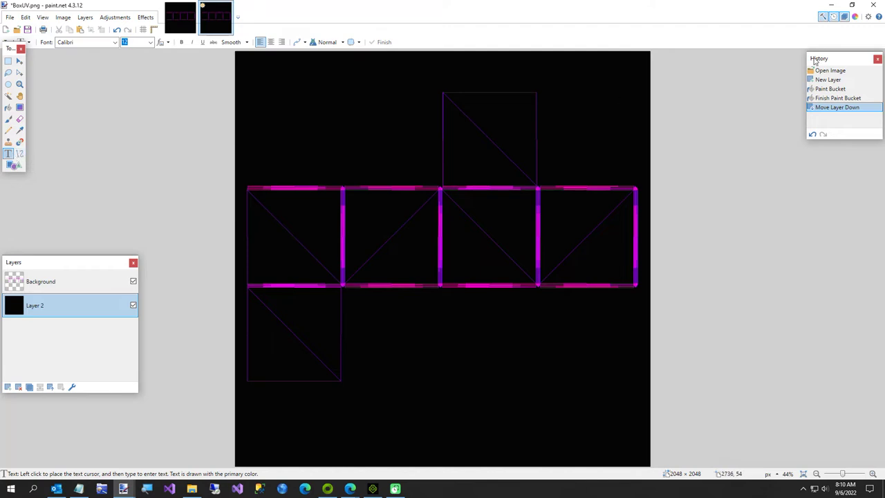
click(854, 17)
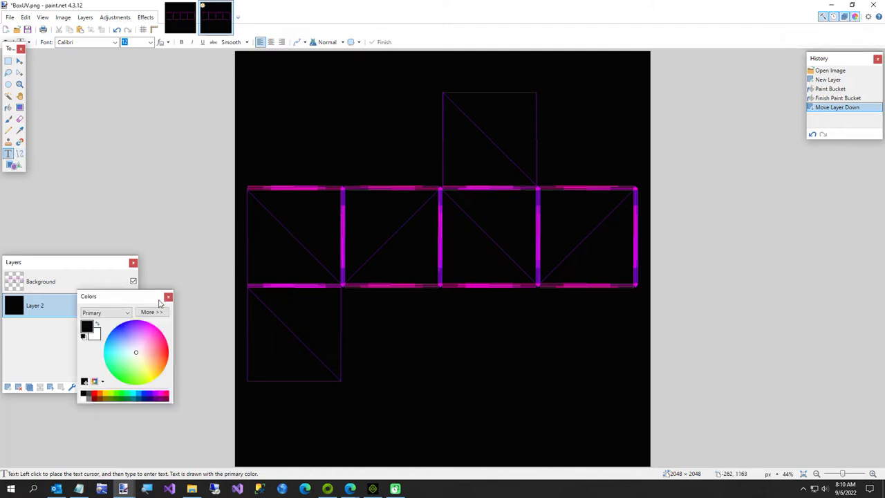
click(98, 327)
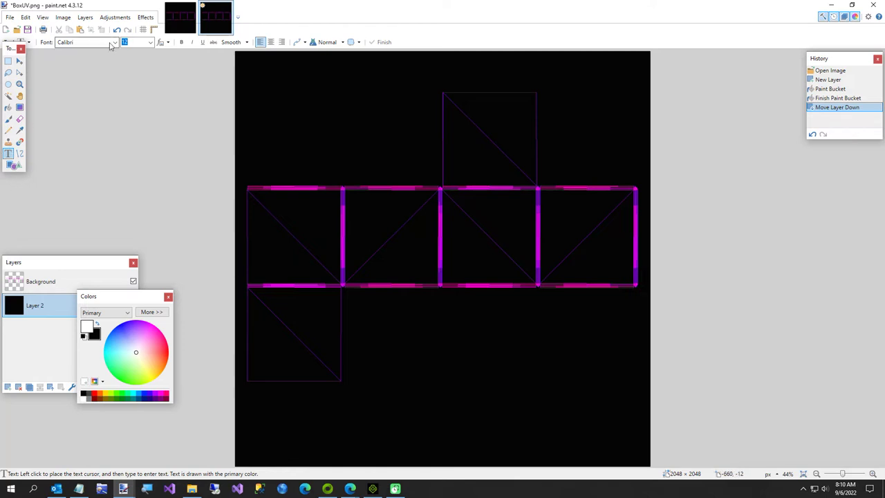
Choose Franklin Gothic Demi from the font list
click(112, 42)
scroll(93, 280, down, 5)
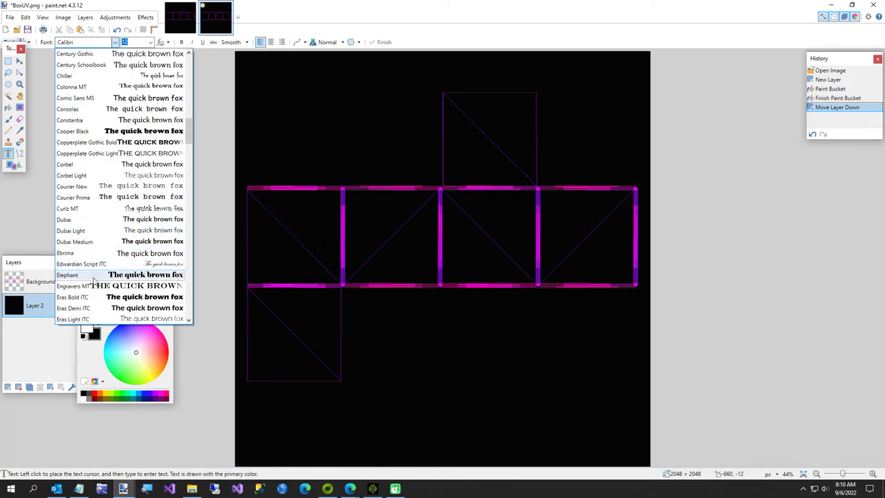
scroll(93, 280, down, 3)
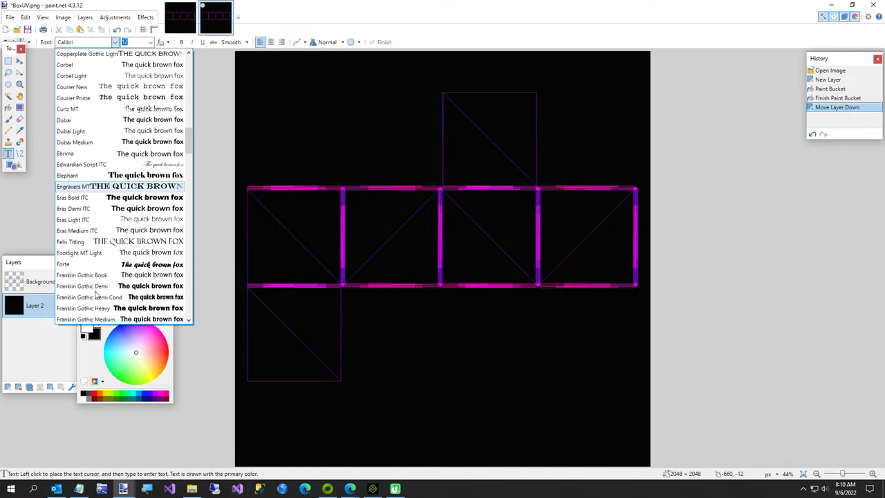
scroll(96, 295, down, 7)
scroll(95, 274, up, 2)
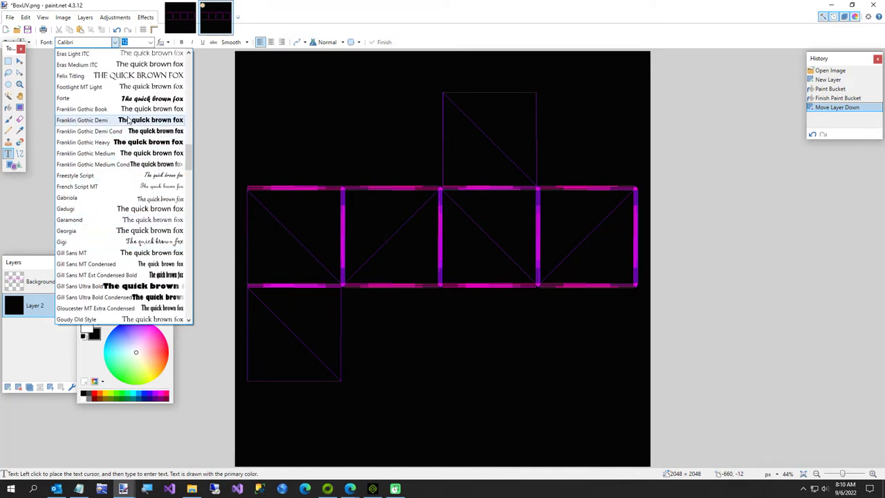
click(128, 119)
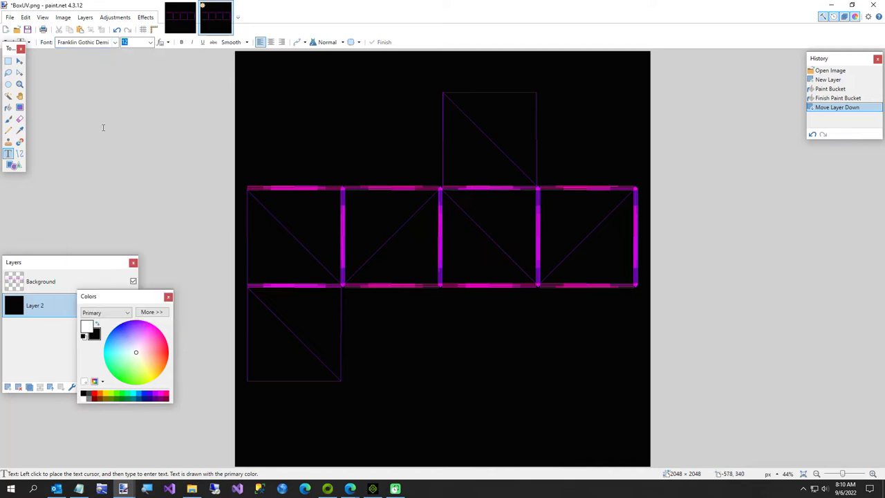
Type the 'Safe Combination' text in the layout's middle face at size 48
click(453, 225)
text(Top)
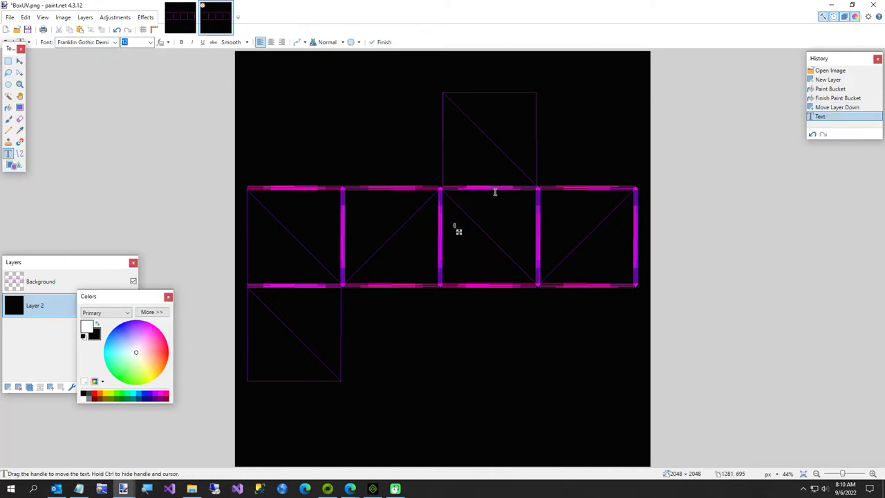
text( Safe Combination)
click(148, 41)
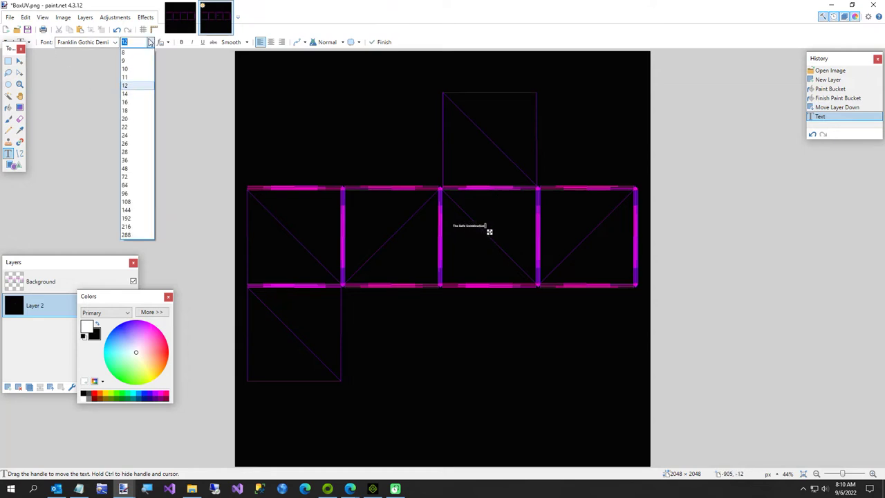
click(135, 166)
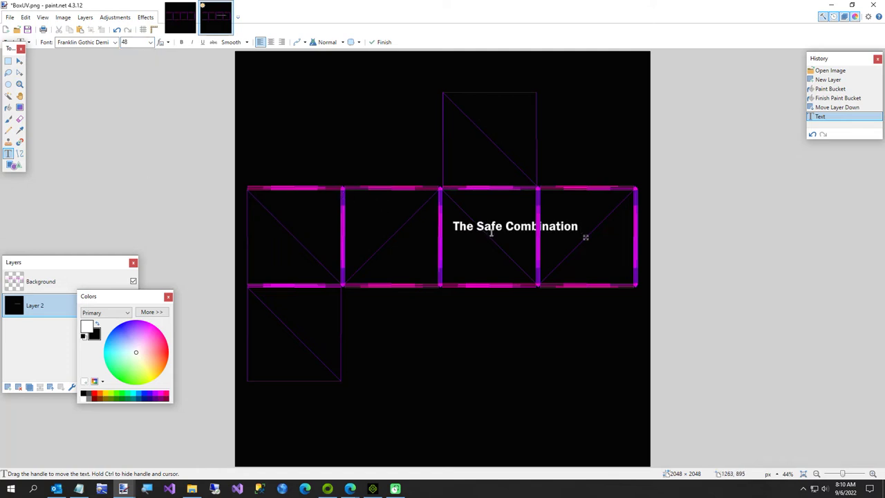
Split the text into three lines ending 'is 24-17-63', nudge it up, and commit it
key(Left)
key(Return)
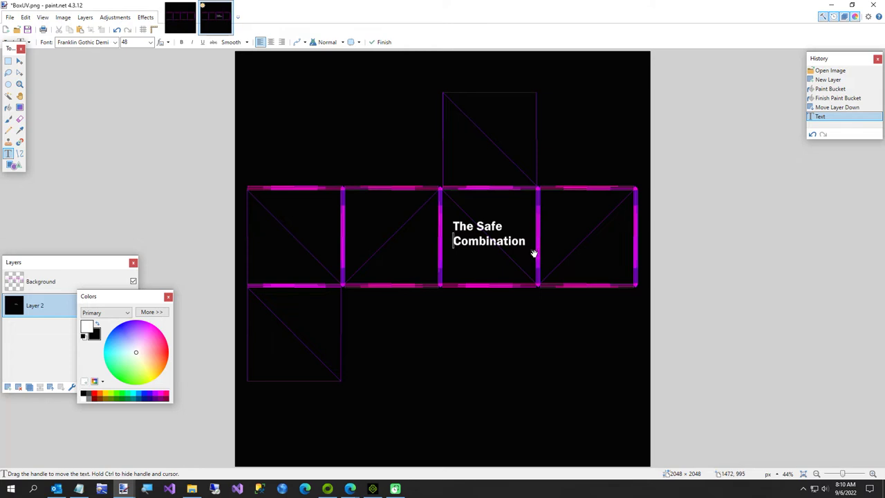
drag(533, 253, 533, 239)
key(End)
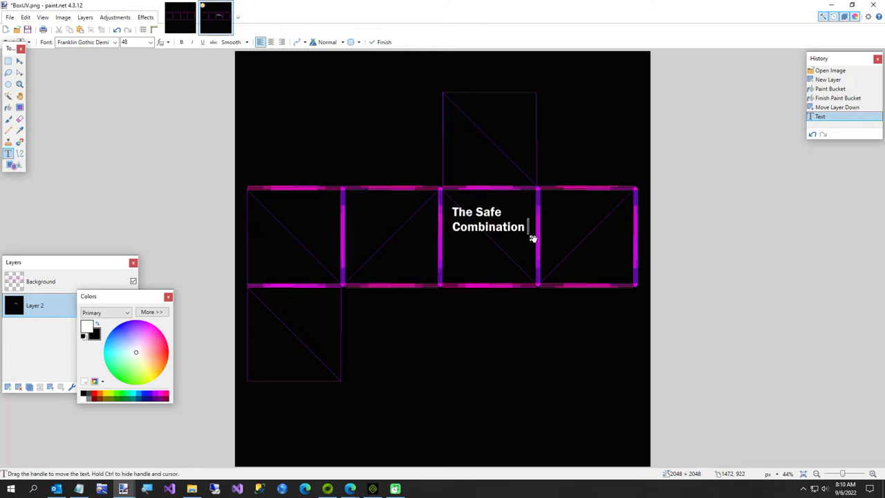
key(Return)
text(is 24-17-63)
key(Escape)
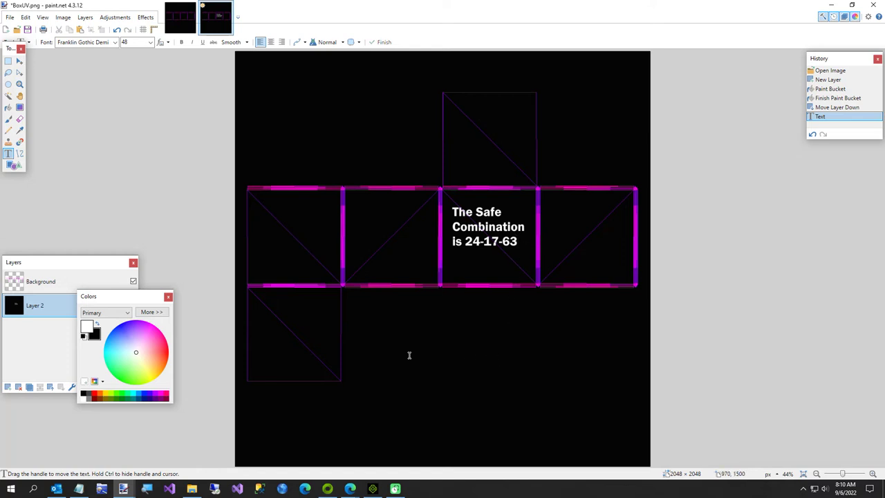
drag(143, 299, 139, 361)
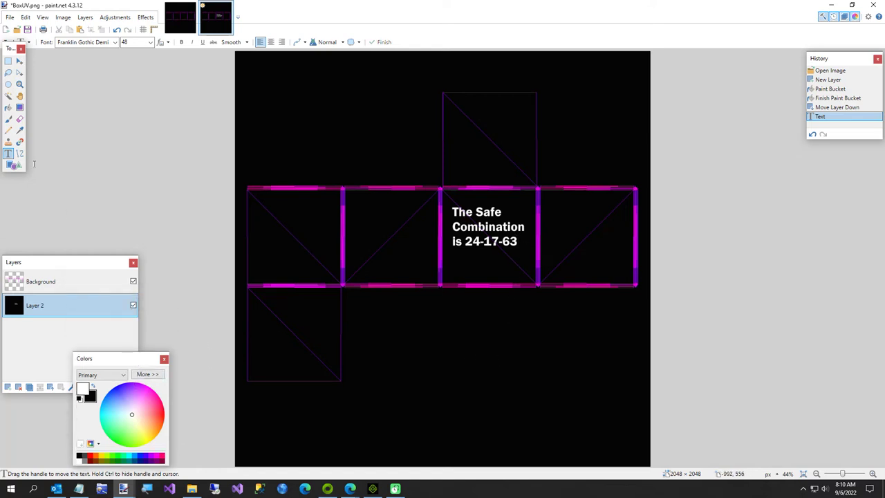
Hide the UV grid layer and save the flattened text as SafeCodeOpacity.png
click(134, 282)
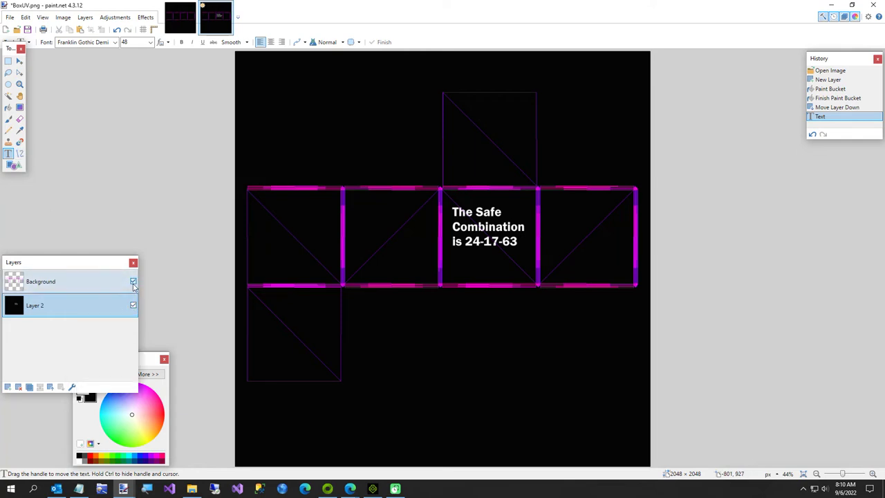
click(10, 17)
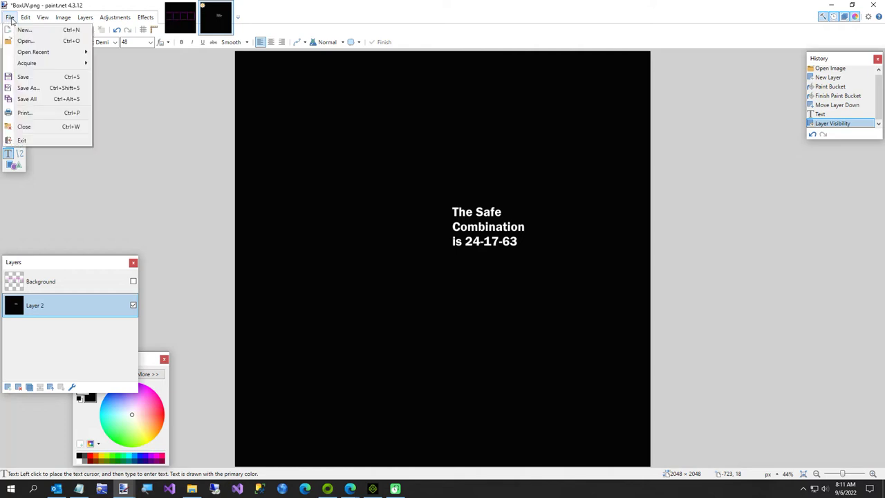
click(19, 91)
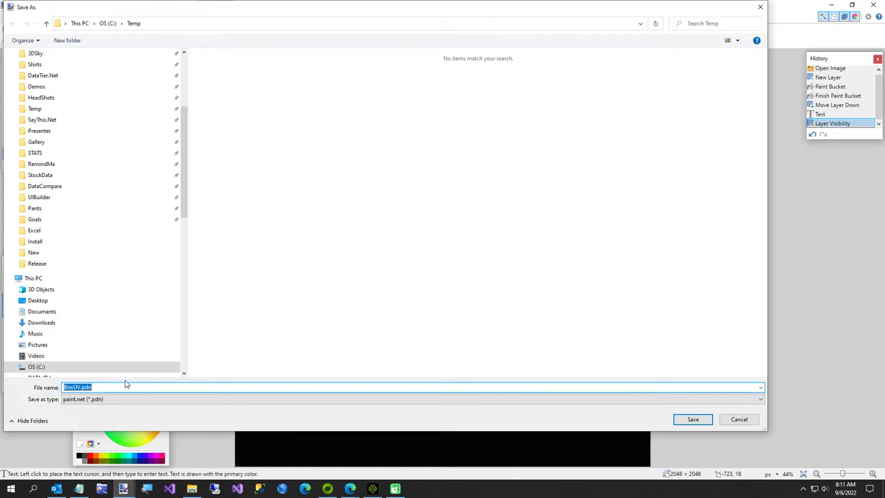
text(B)
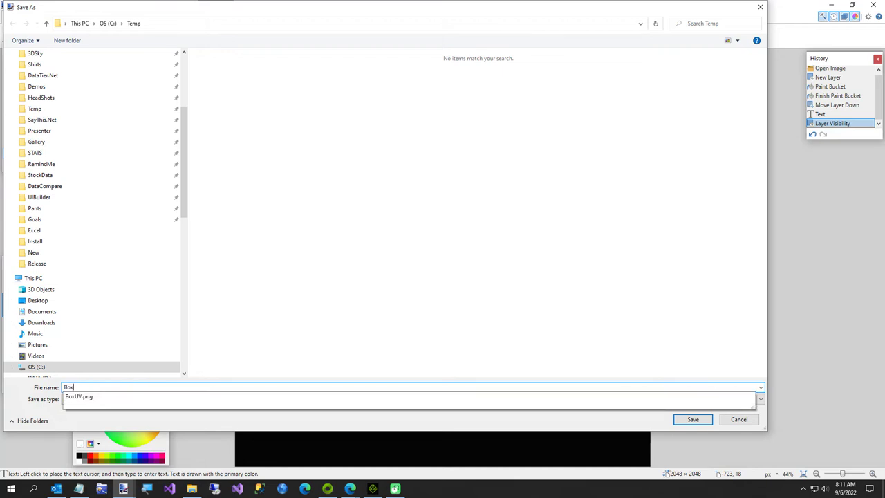
text(ox)
key(BackSpace)
key(BackSpace)
key(BackSpace)
text(Saf)
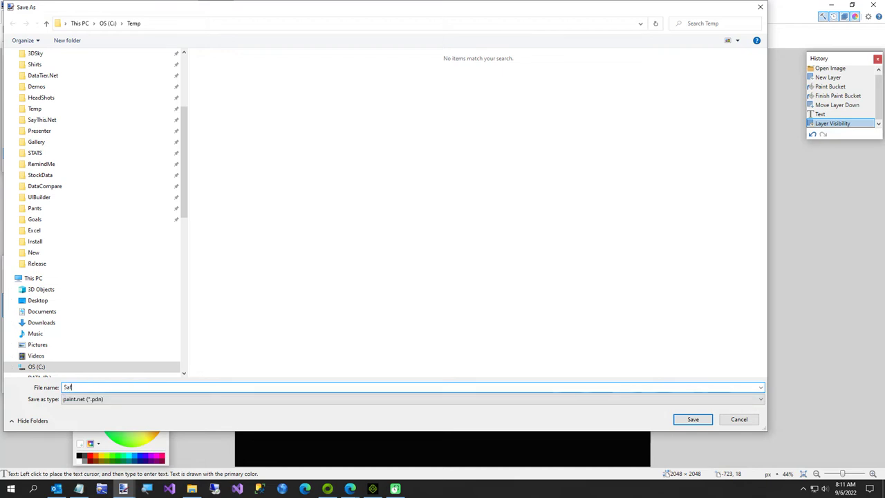
text(eCodeOpacity)
key(Tab)
key(Down)
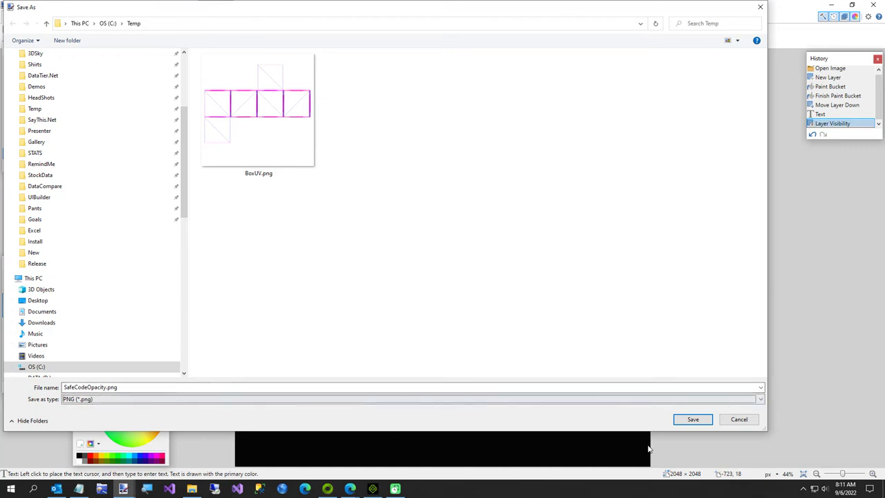
click(694, 419)
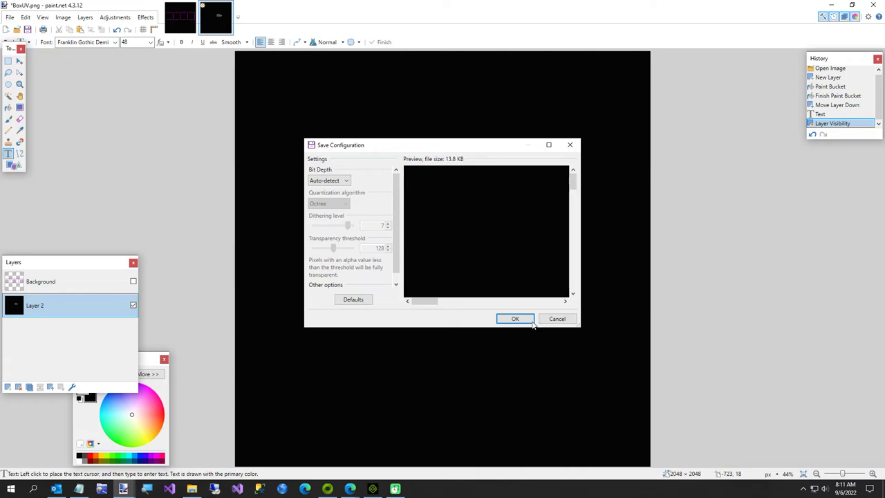
click(514, 319)
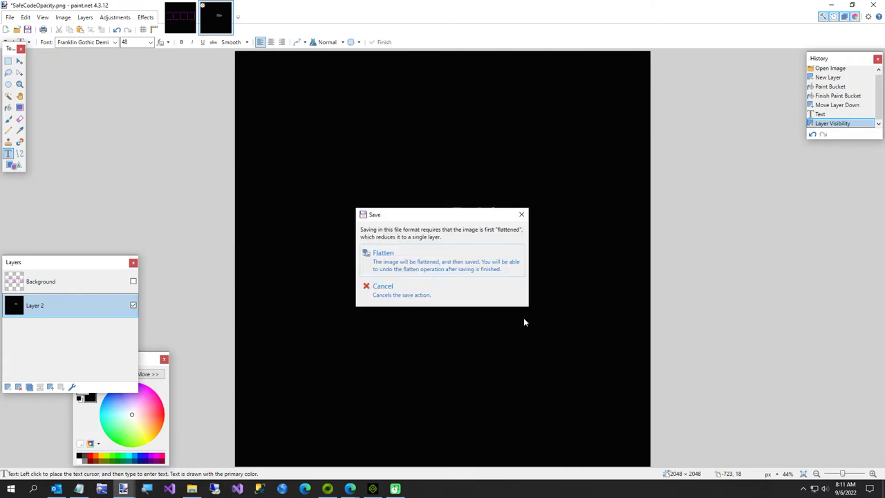
click(420, 264)
click(370, 489)
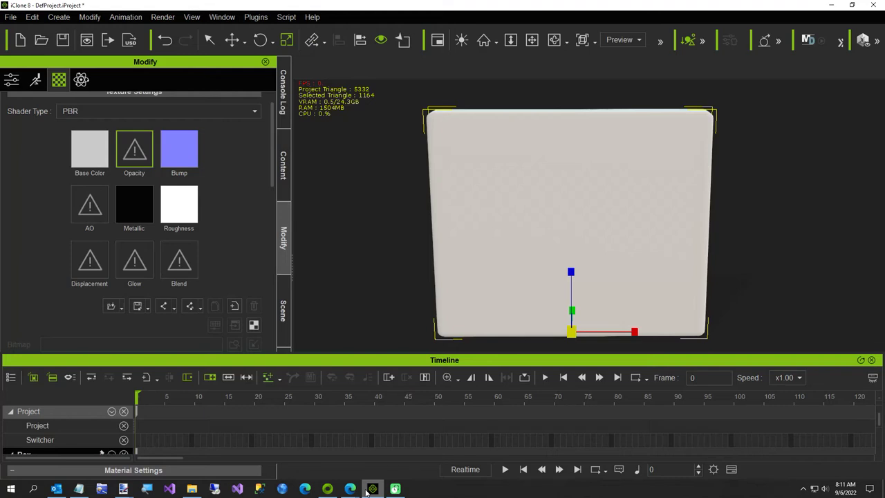
Load SafeCodeOpacity.png into the box's Opacity texture slot
double_click(134, 149)
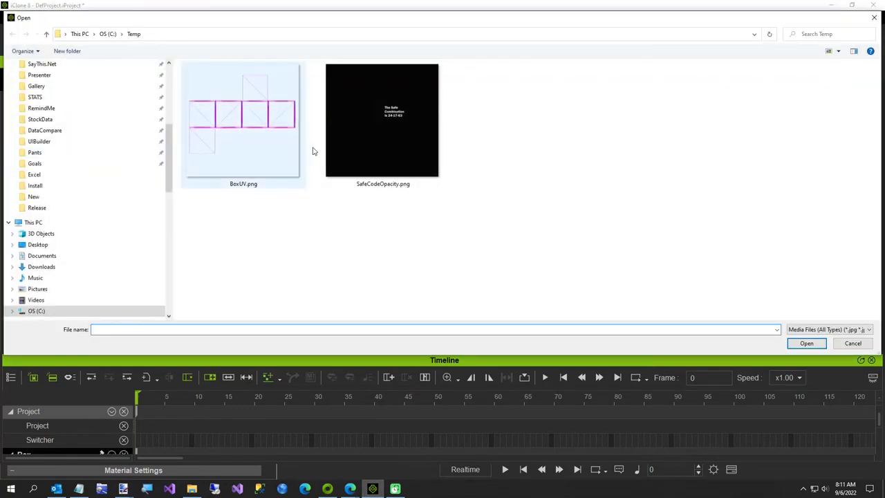
click(389, 138)
double_click(390, 139)
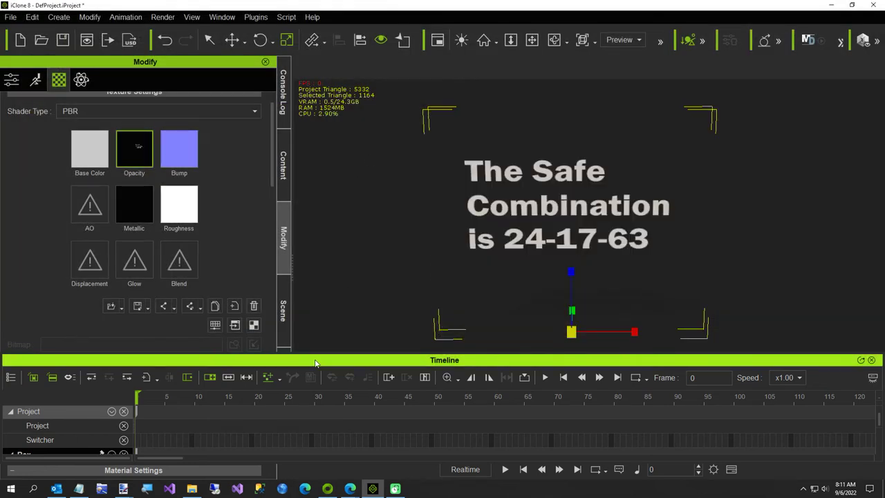
Key opacity strength 0 at frame 0 and 100 at frame 300
drag(318, 360, 557, 329)
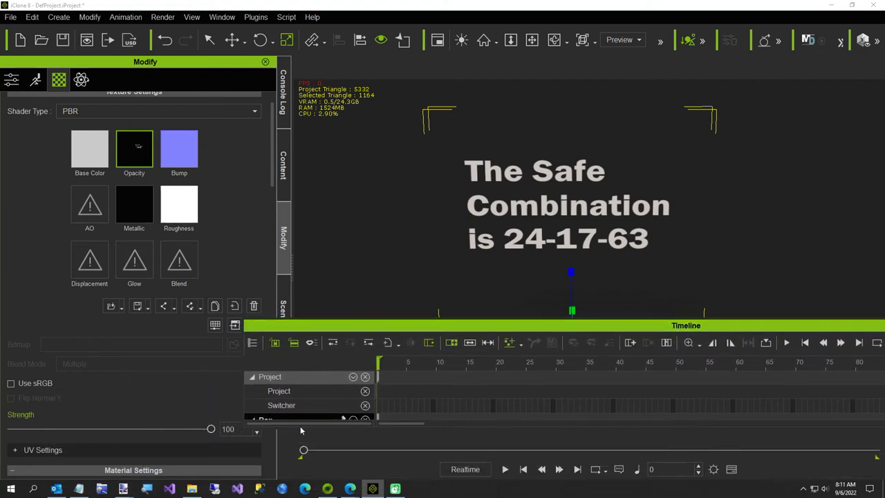
drag(211, 430, 2, 430)
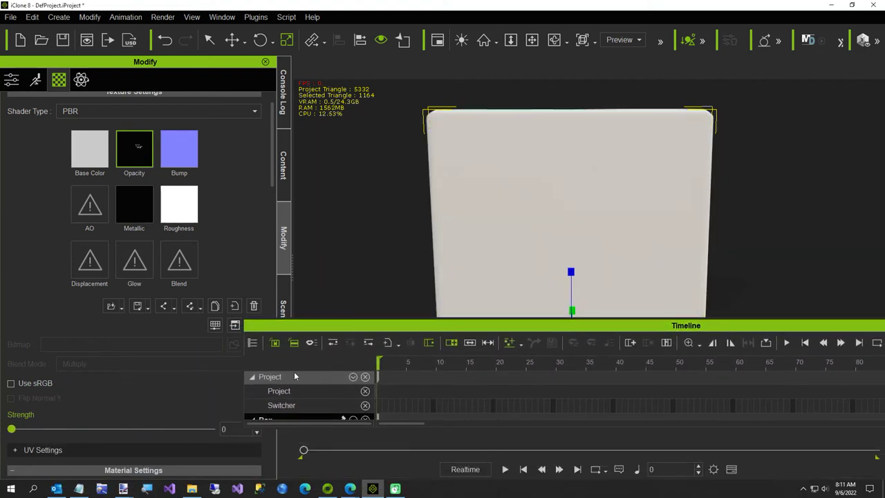
drag(688, 325, 511, 347)
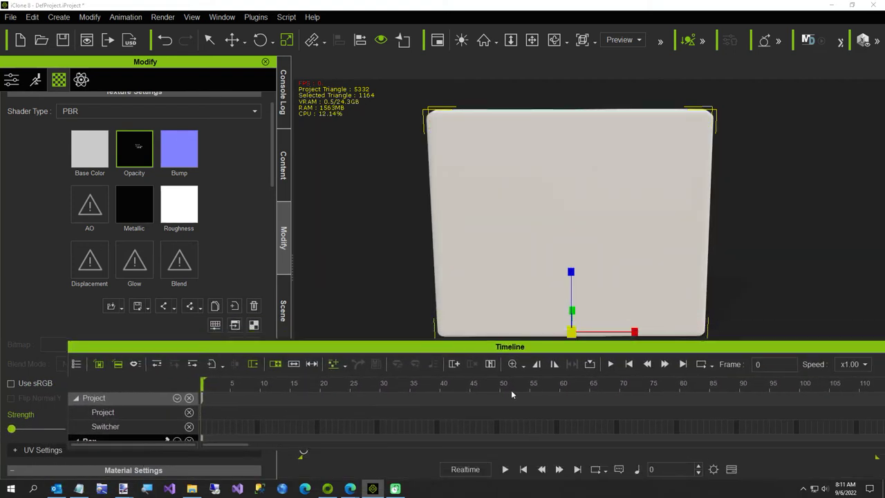
click(774, 365)
text(300)
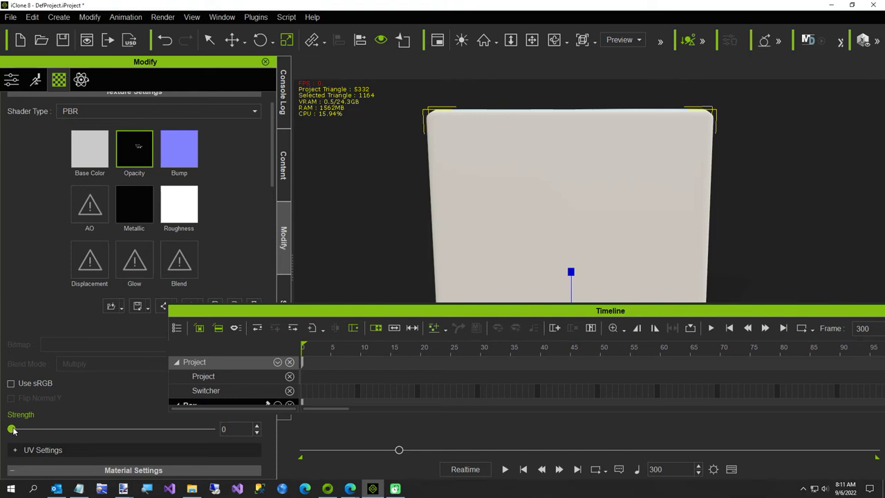
drag(12, 429, 257, 453)
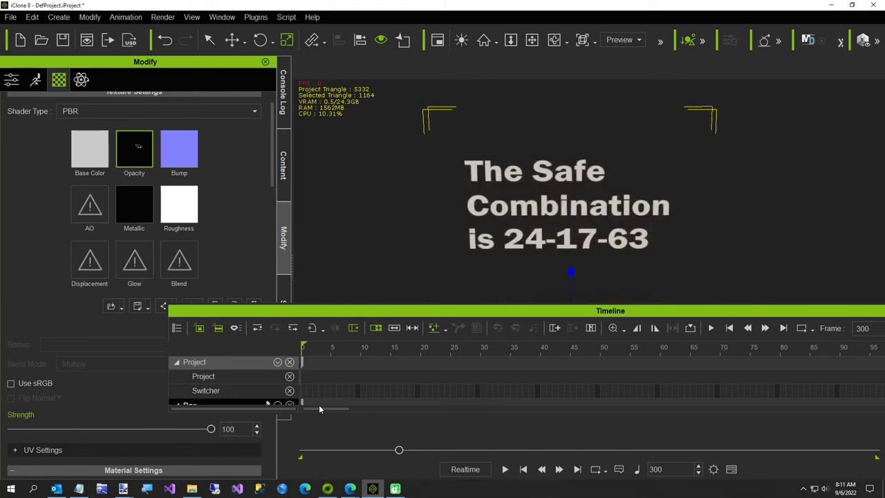
drag(373, 313, 215, 345)
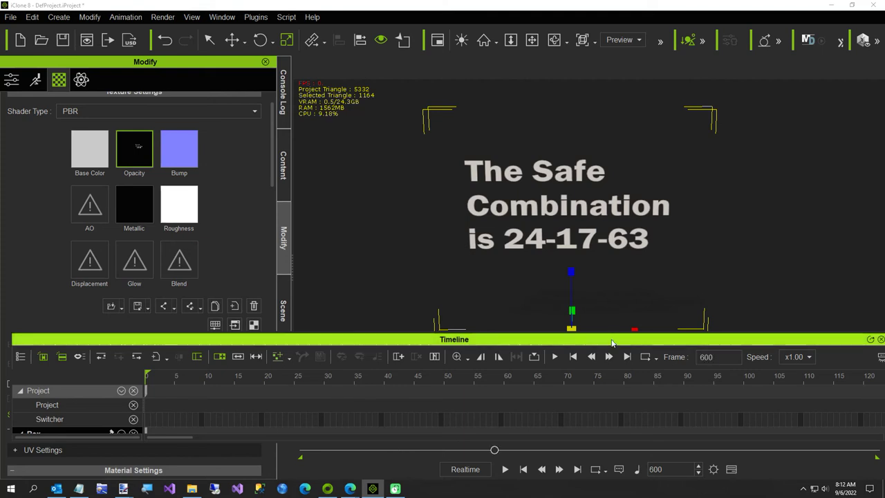
Make the box invisible at frame 600, then play the animation from frame 0
click(12, 81)
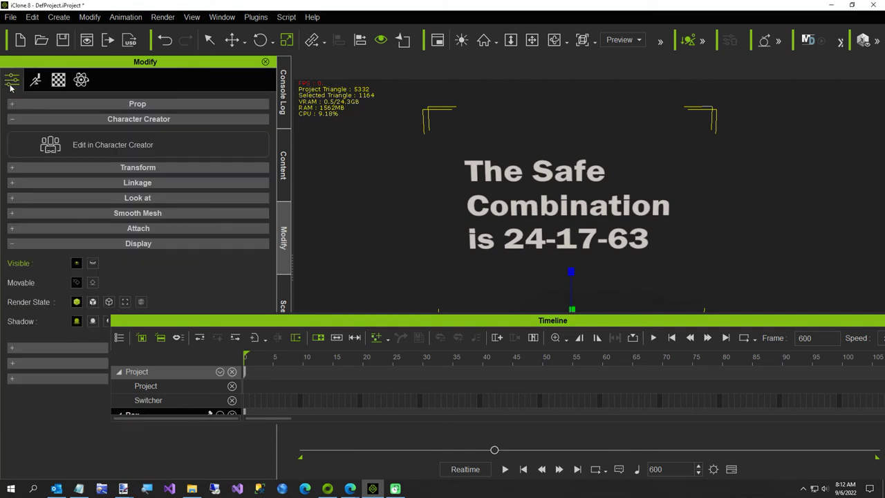
click(94, 265)
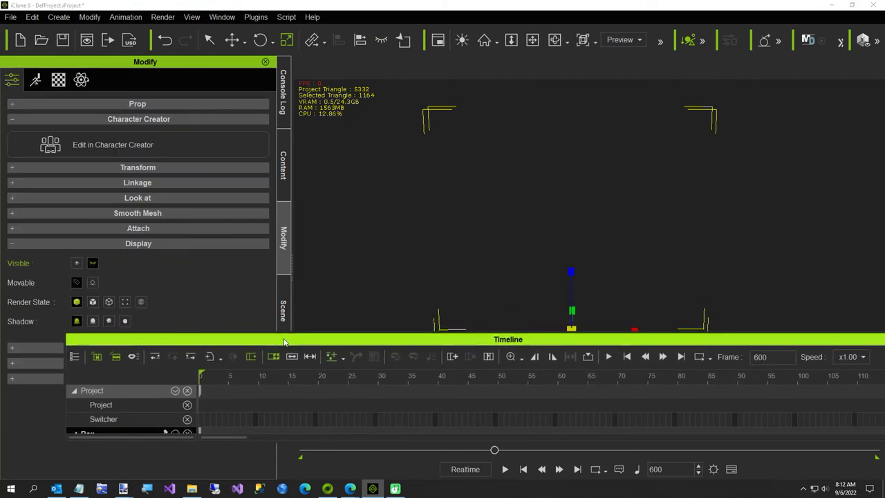
click(600, 380)
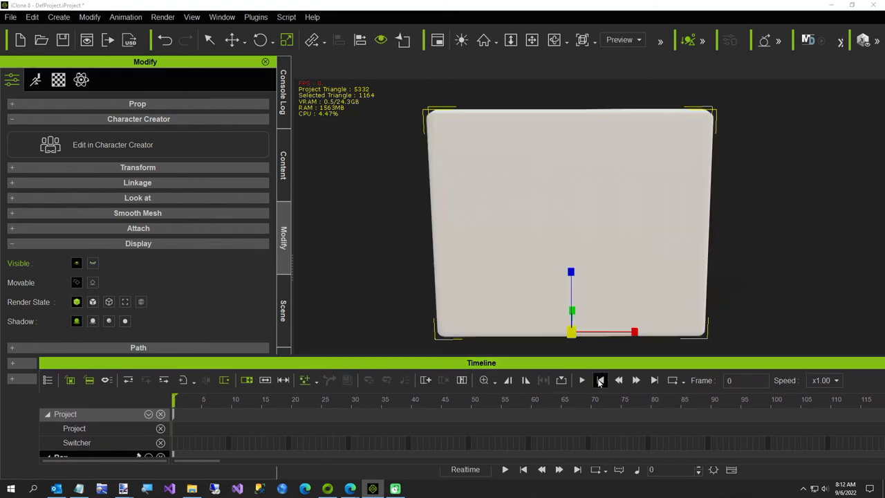
click(581, 380)
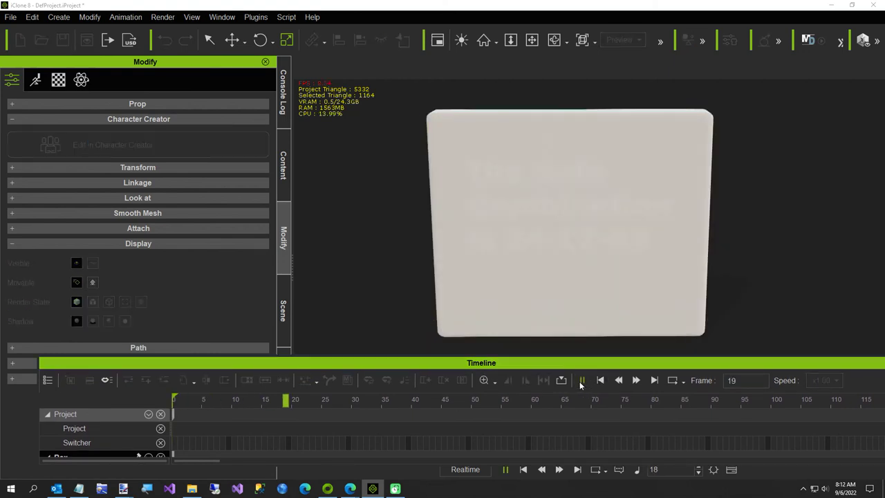